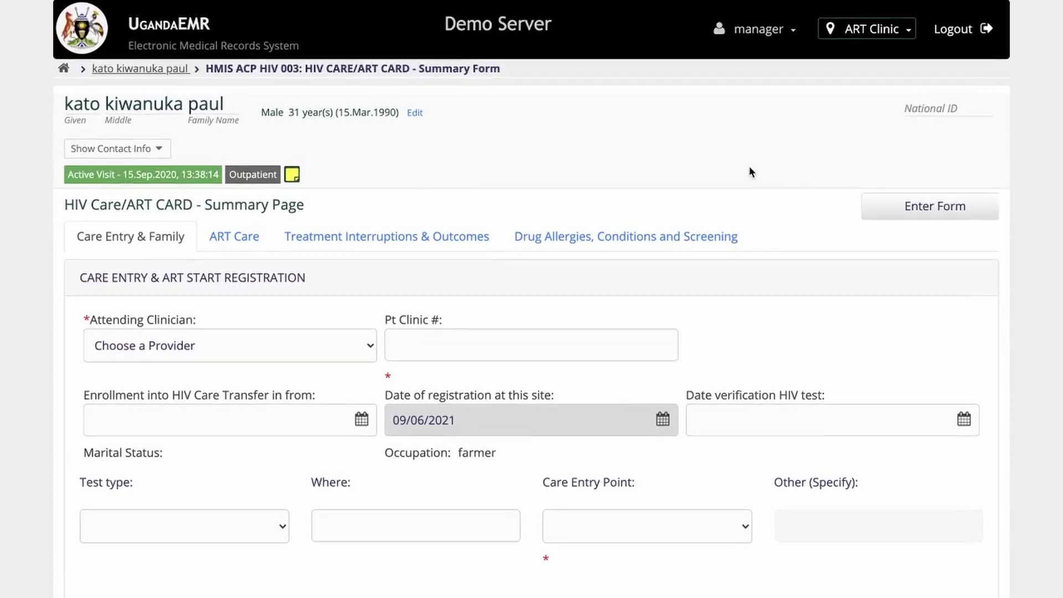
Scroll through Care Entry & Family, and open then close the transfer-in date calendar without picking a date.
scroll(749, 170, down, 5)
scroll(749, 166, down, 5)
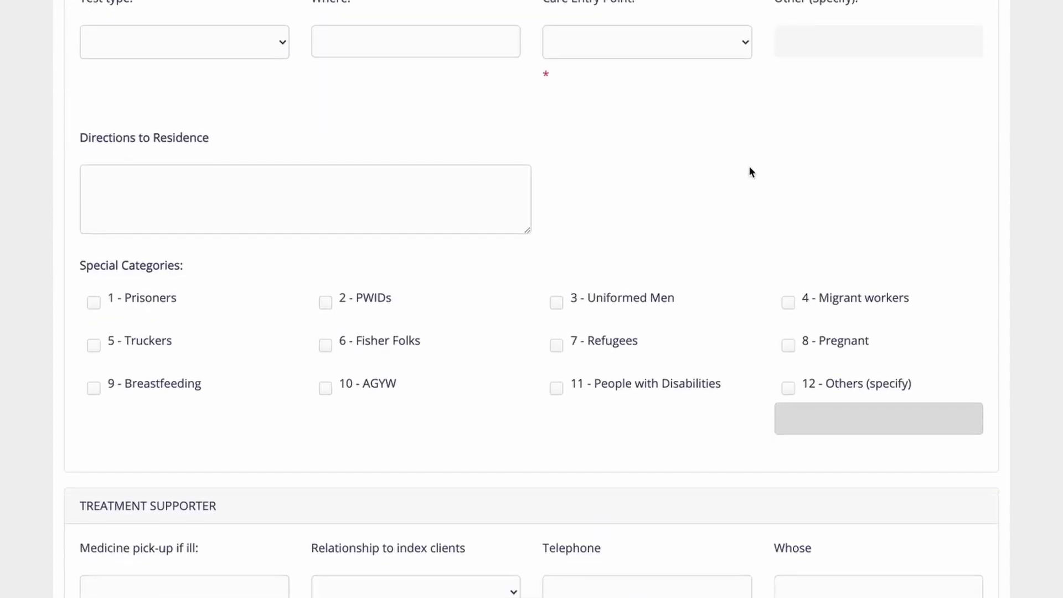
scroll(749, 166, down, 5)
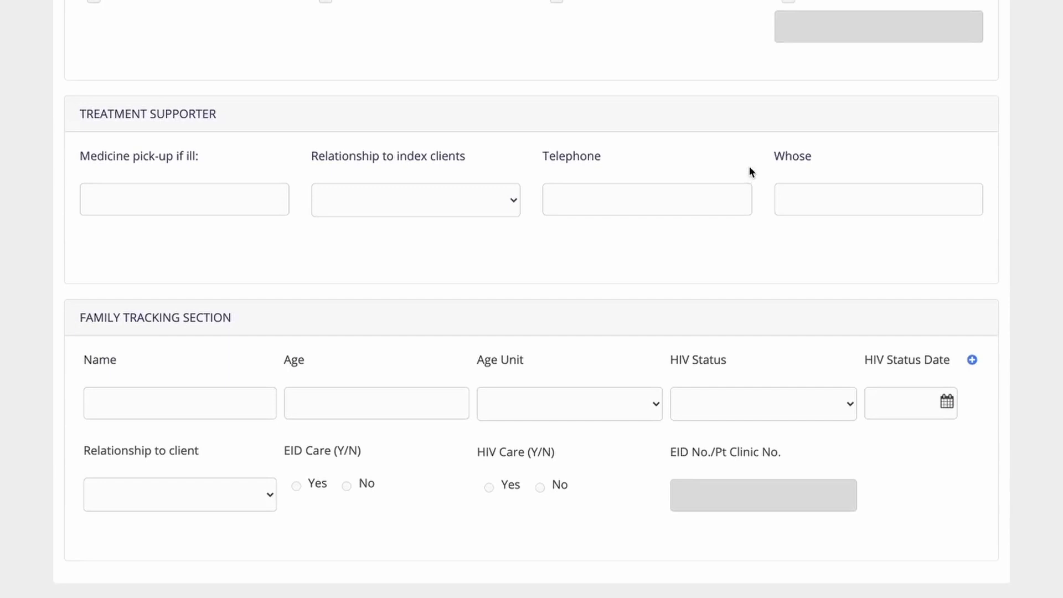
scroll(750, 167, up, 3)
scroll(749, 166, up, 10)
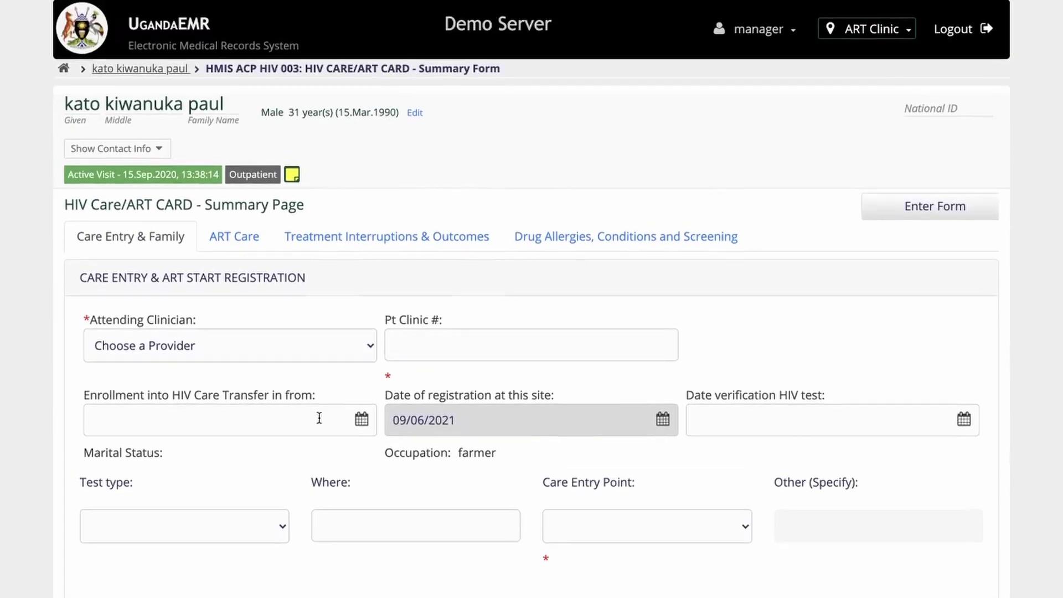
click(301, 430)
click(450, 289)
Look through the ART Care and Treatment Interruptions & Outcomes sections of the card.
click(244, 245)
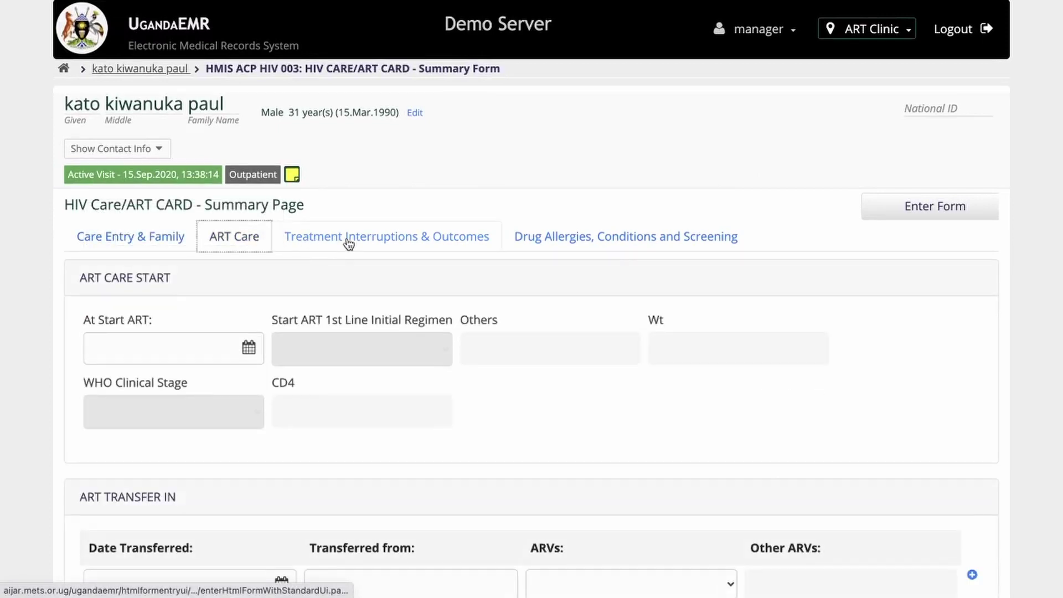
scroll(347, 242, down, 7)
scroll(348, 241, down, 11)
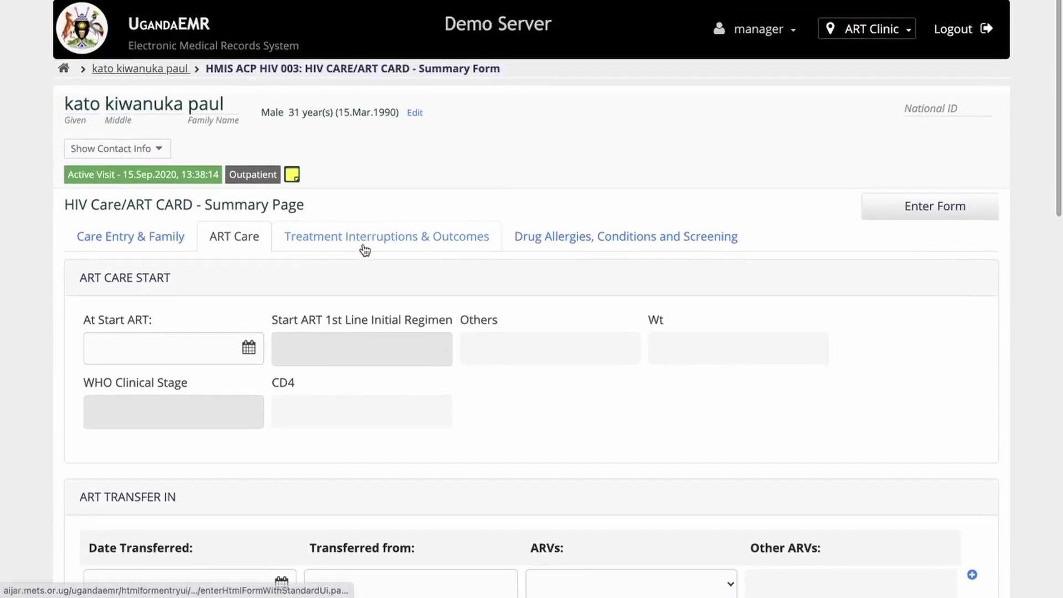
click(365, 249)
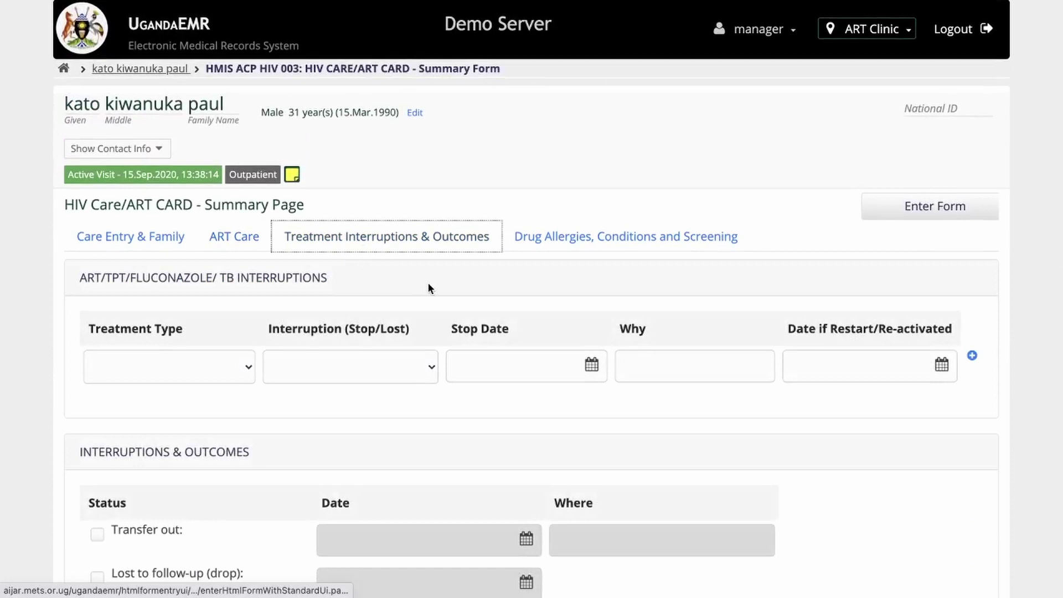
scroll(428, 285, down, 2)
scroll(429, 288, up, 1)
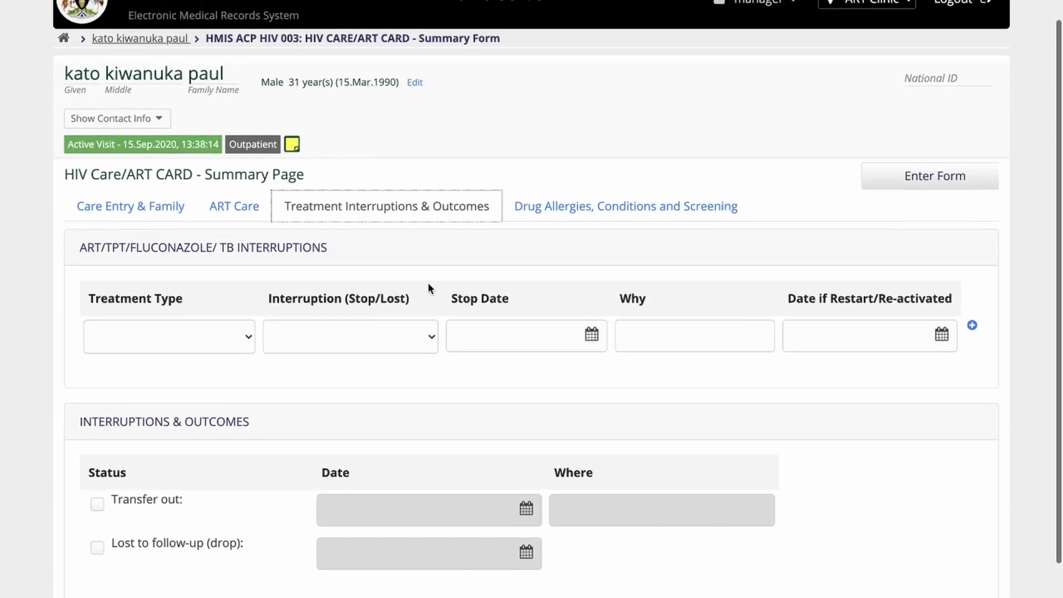
Show the Drug Allergies, Conditions and Screening section and scroll through it.
click(540, 209)
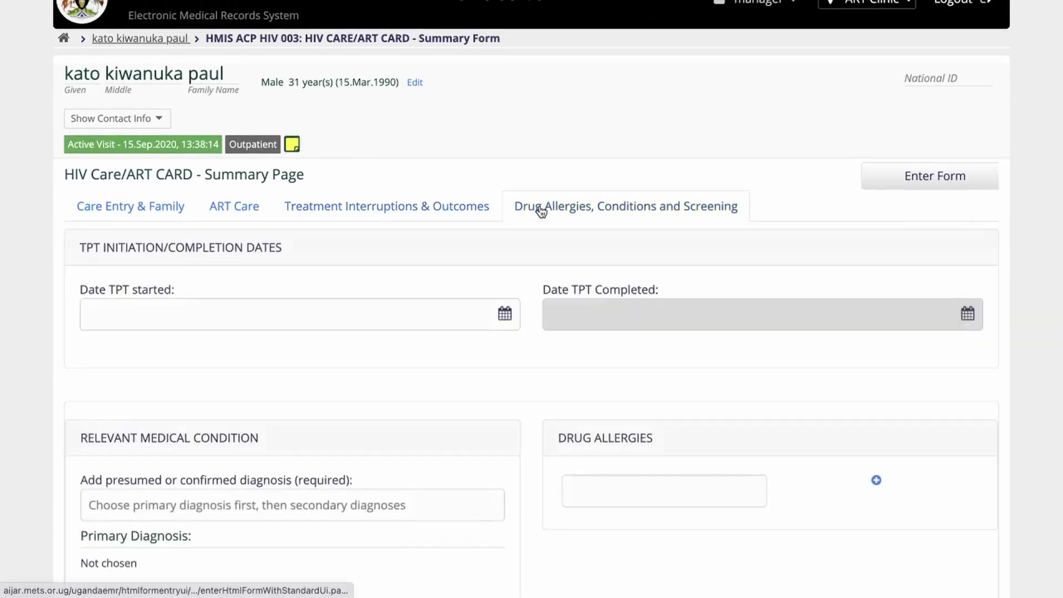
scroll(541, 211, down, 8)
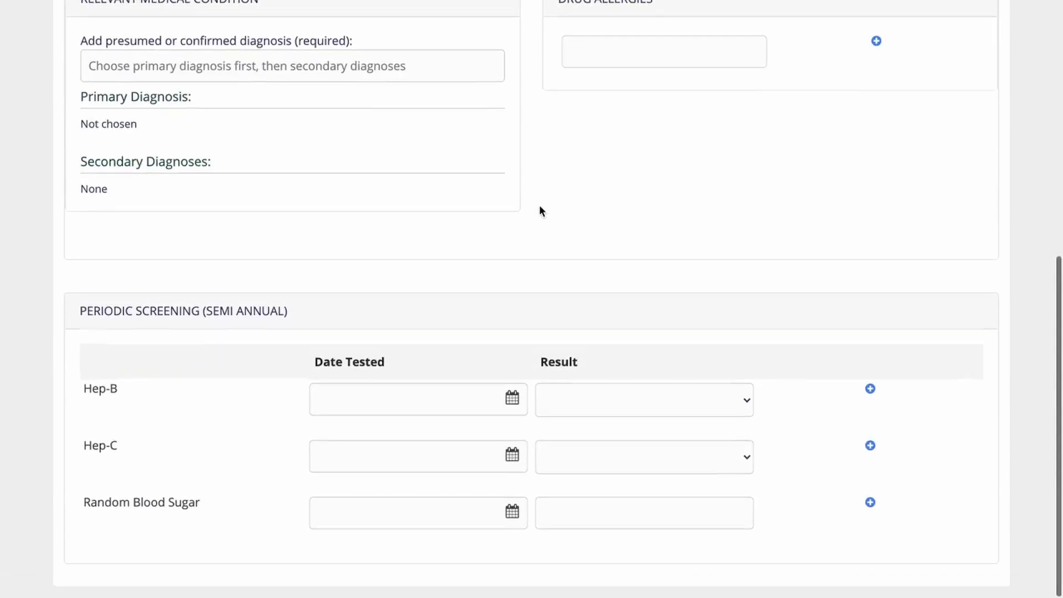
scroll(540, 211, up, 9)
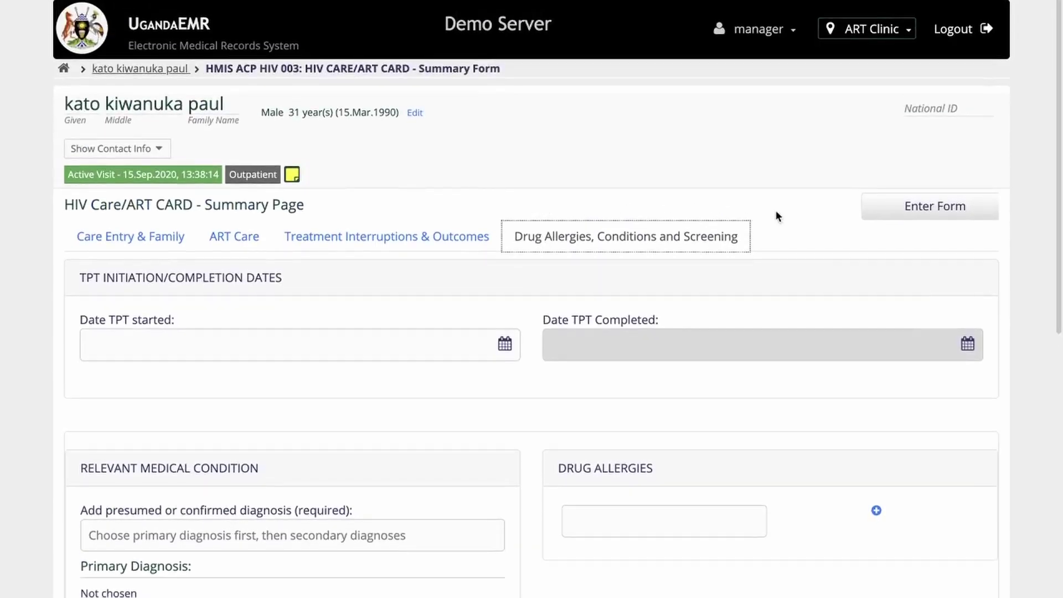
Submit the empty card, then dismiss the clinic number, attending clinician and care entry point warnings.
click(874, 209)
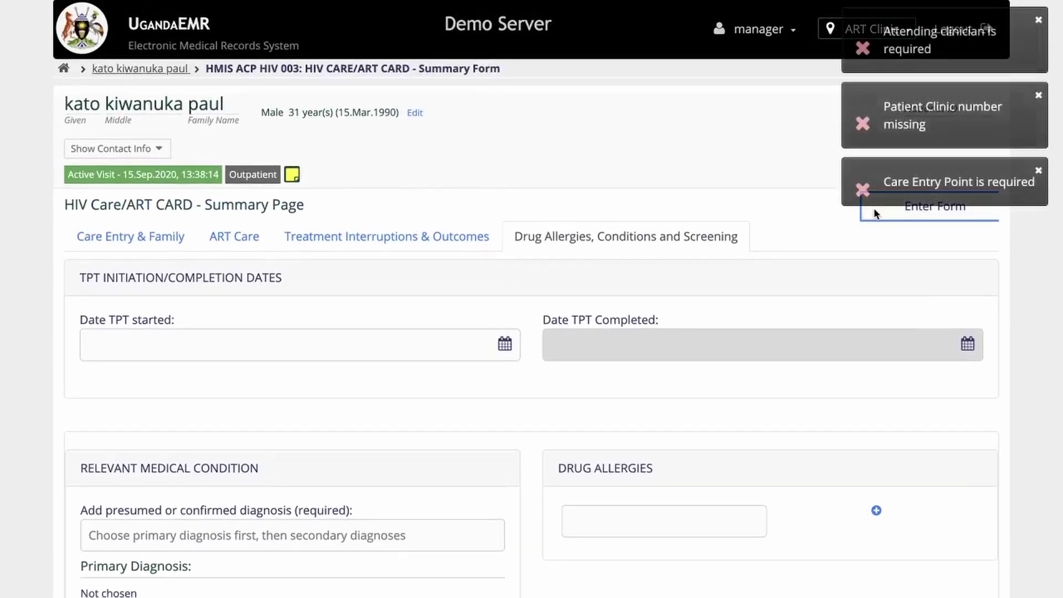
click(1041, 174)
click(1038, 97)
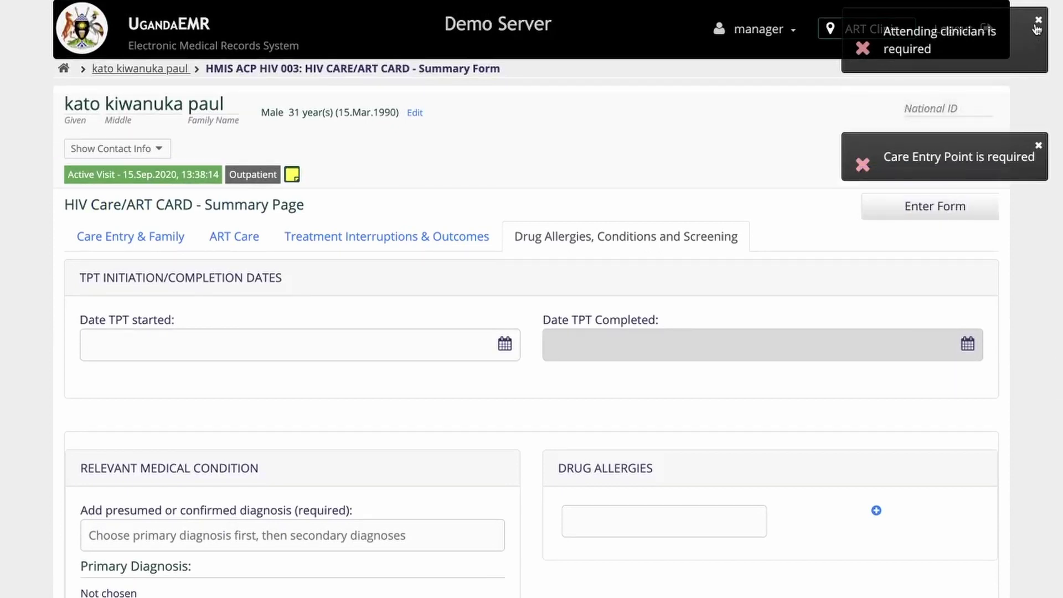
click(1039, 21)
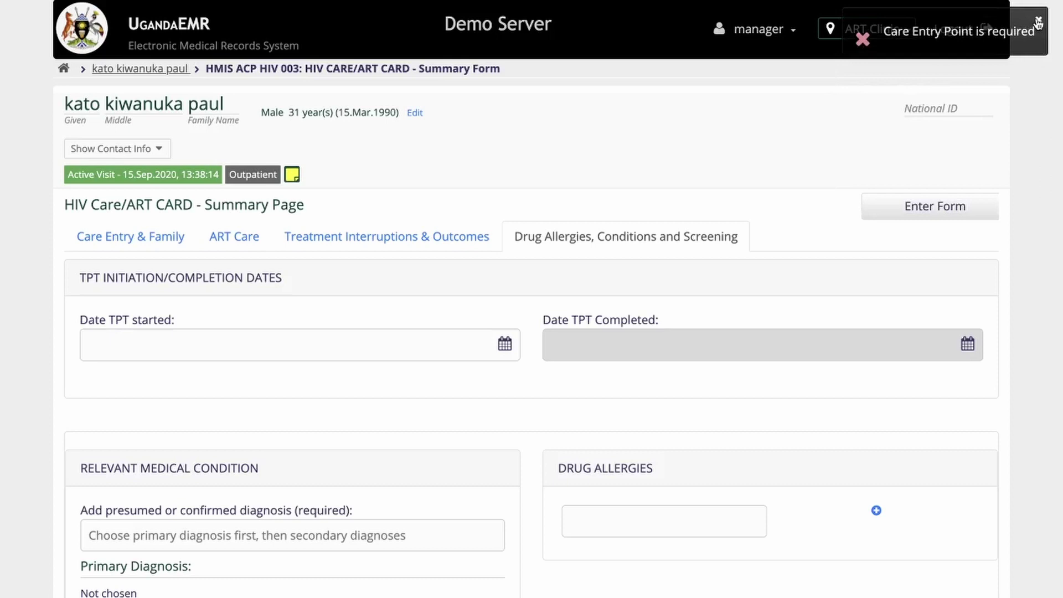
click(1039, 22)
Return to Care Entry & Family and scroll through its required-field flags.
click(172, 238)
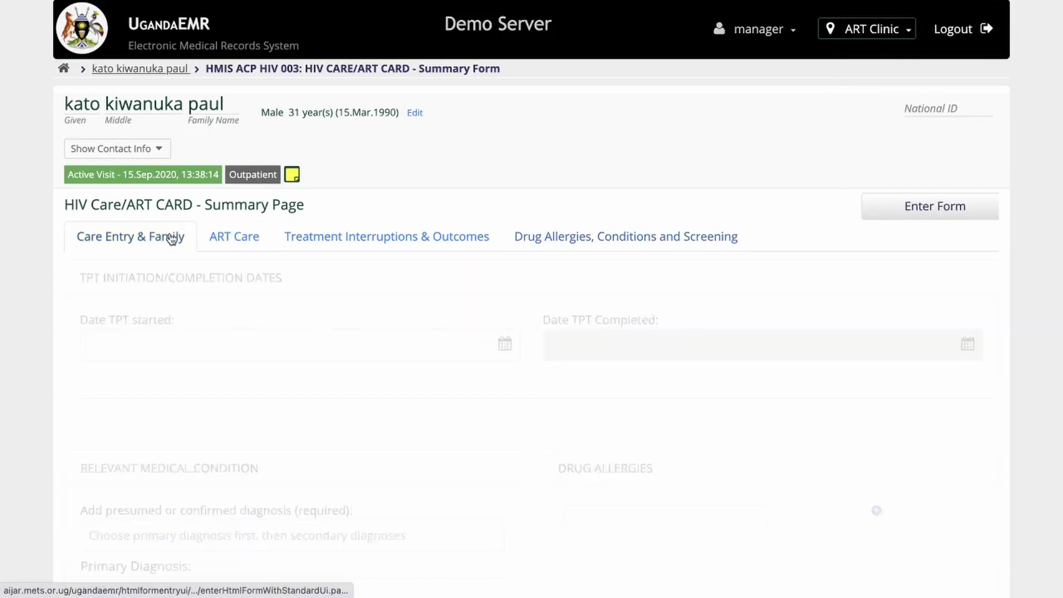
scroll(499, 305, down, 1)
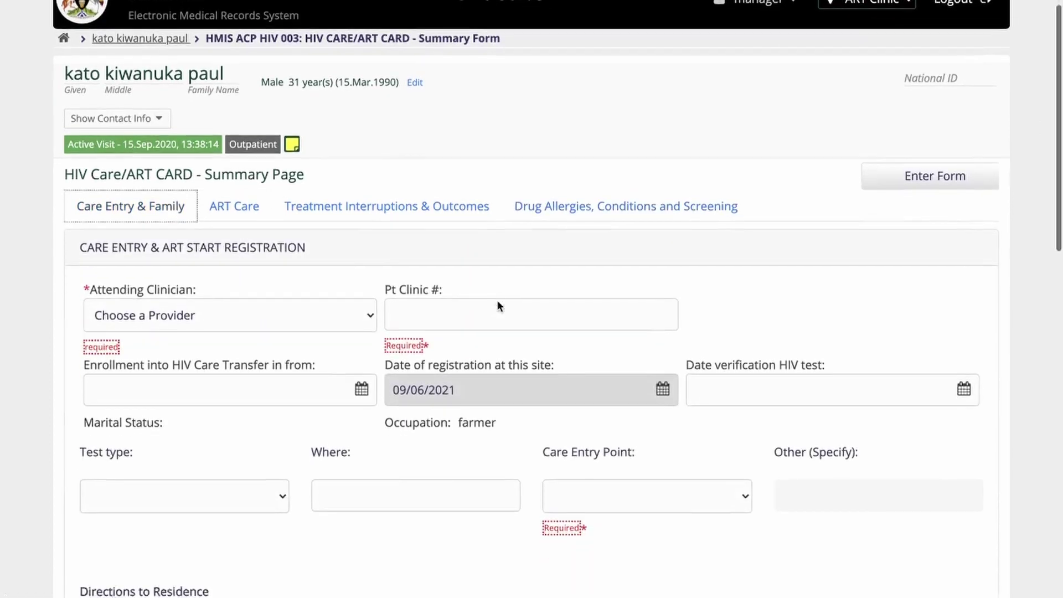
scroll(497, 301, down, 10)
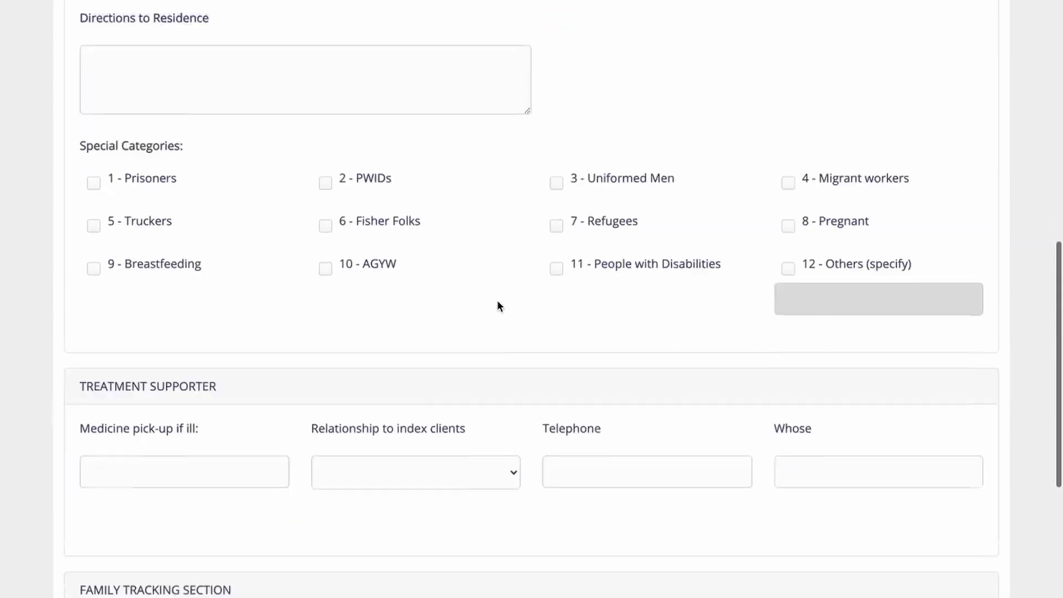
scroll(498, 304, down, 5)
scroll(497, 310, up, 12)
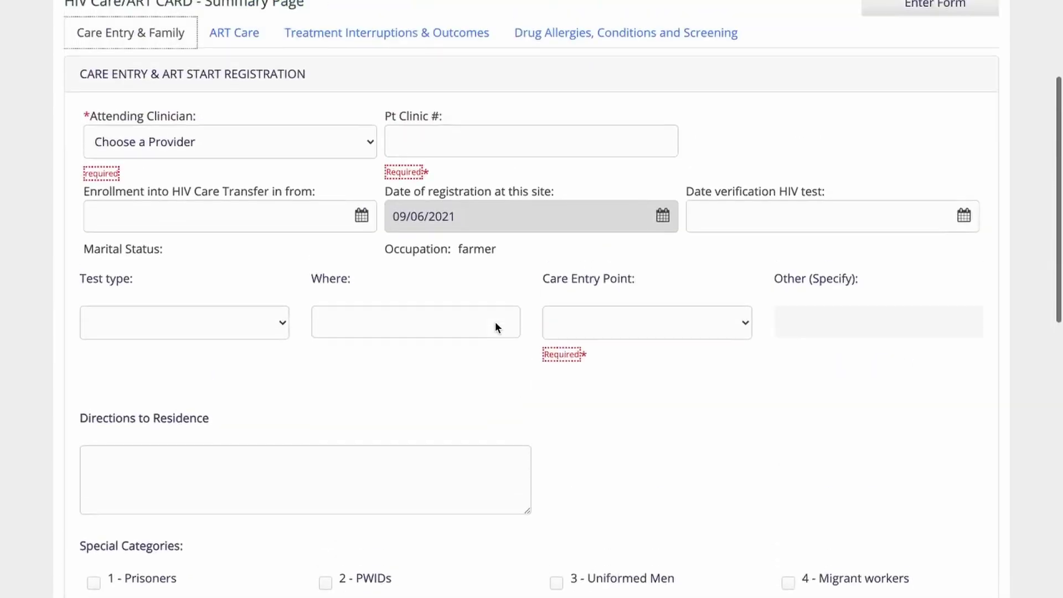
scroll(495, 321, up, 4)
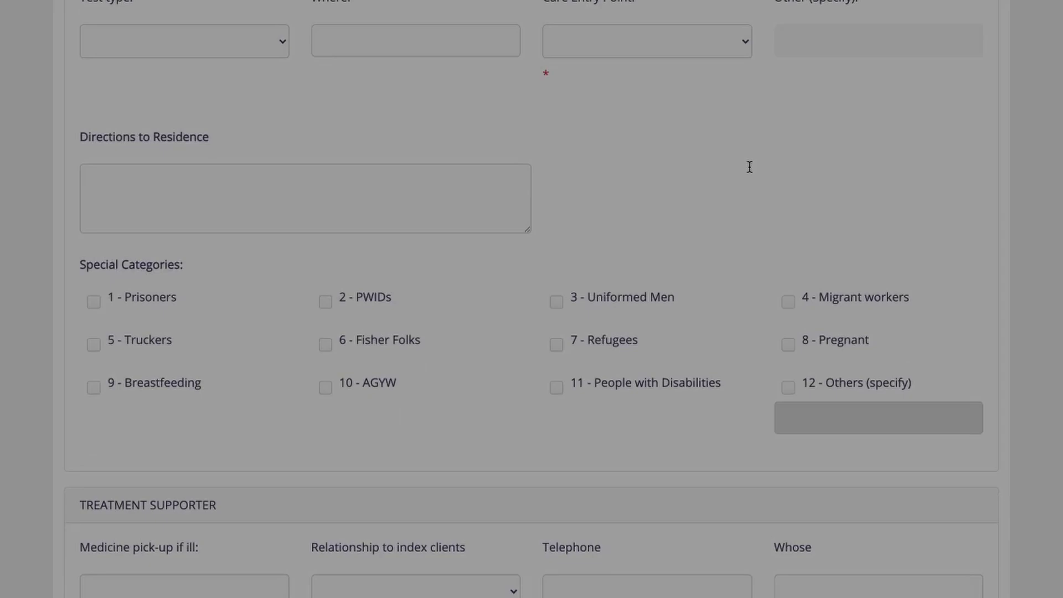
scroll(749, 168, down, 7)
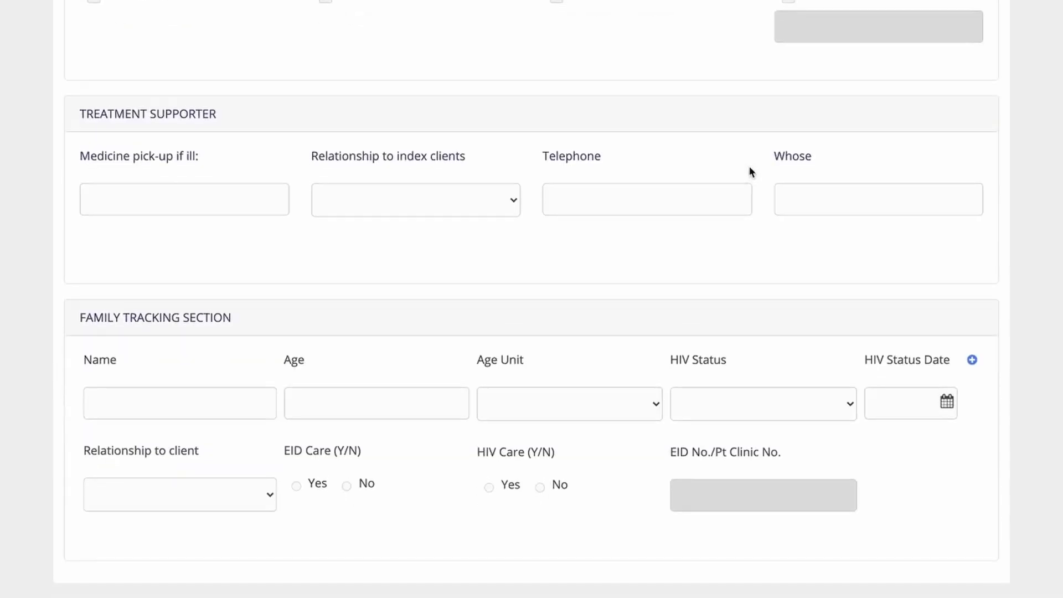
Scroll Care Entry & Family and bring up the transfer-in enrollment date calendar.
scroll(750, 168, up, 2)
scroll(749, 171, up, 13)
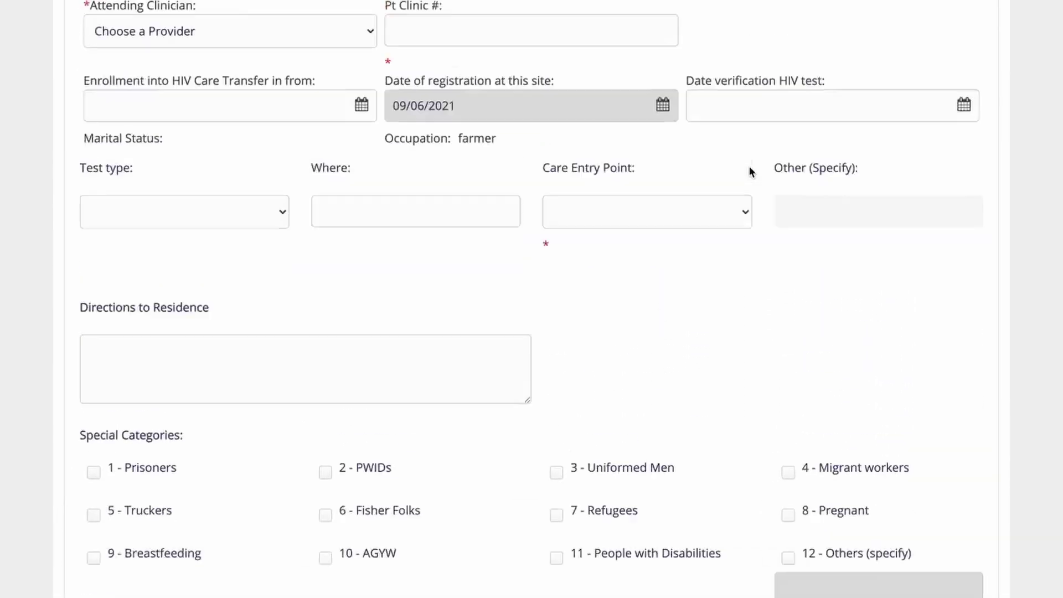
click(301, 430)
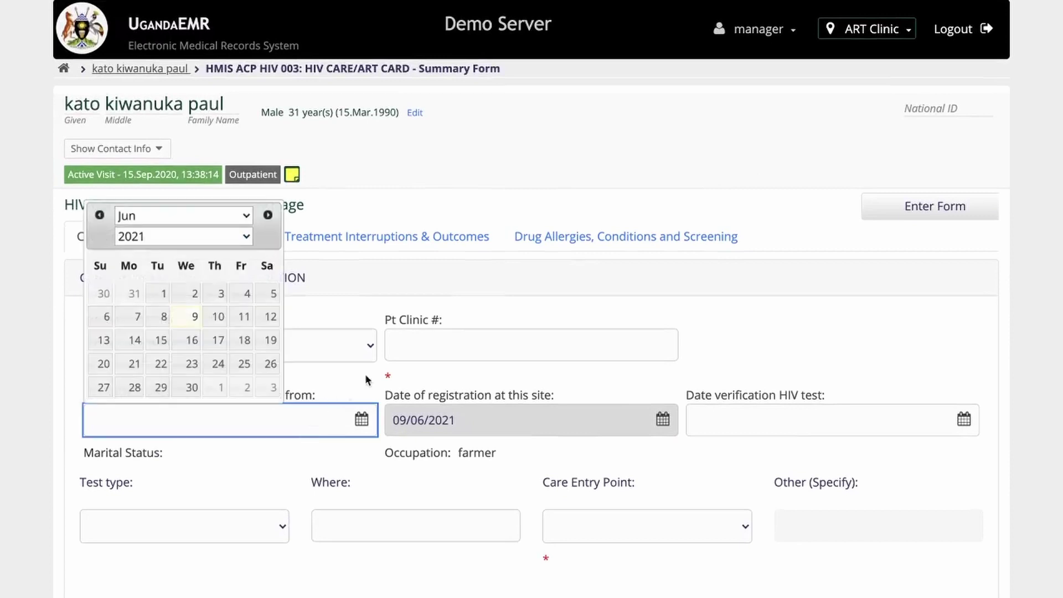
Skim the ART Care section, then show Treatment Interruptions & Outcomes.
click(244, 241)
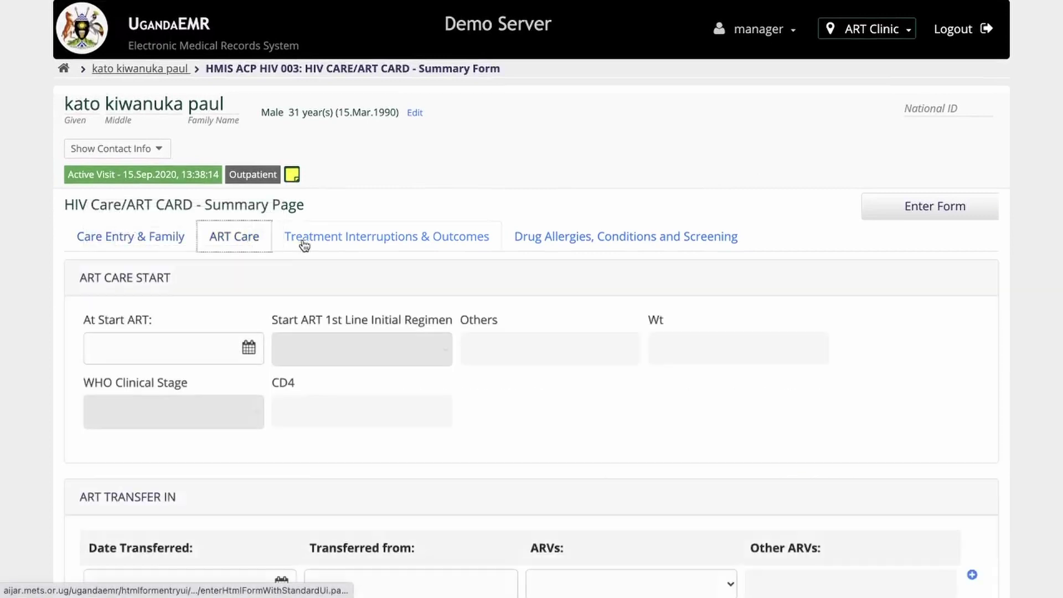
scroll(349, 244, down, 15)
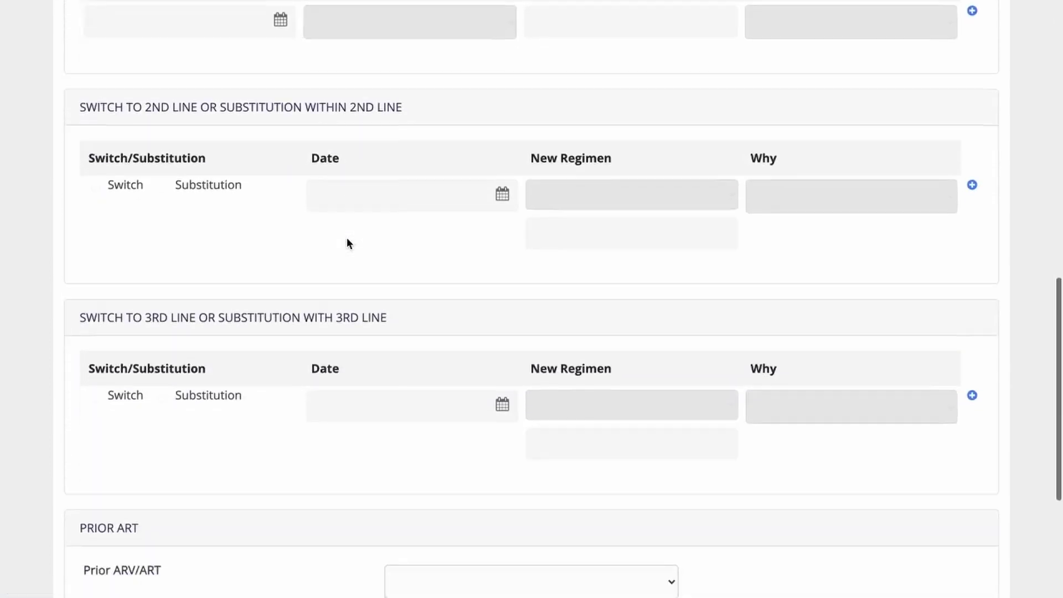
scroll(347, 241, up, 10)
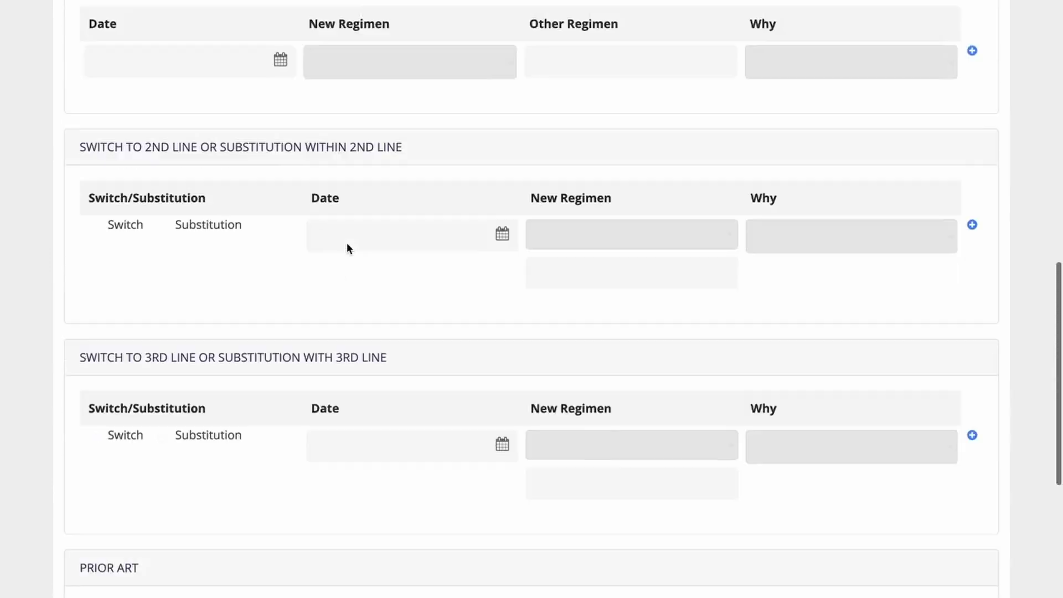
scroll(348, 248, up, 7)
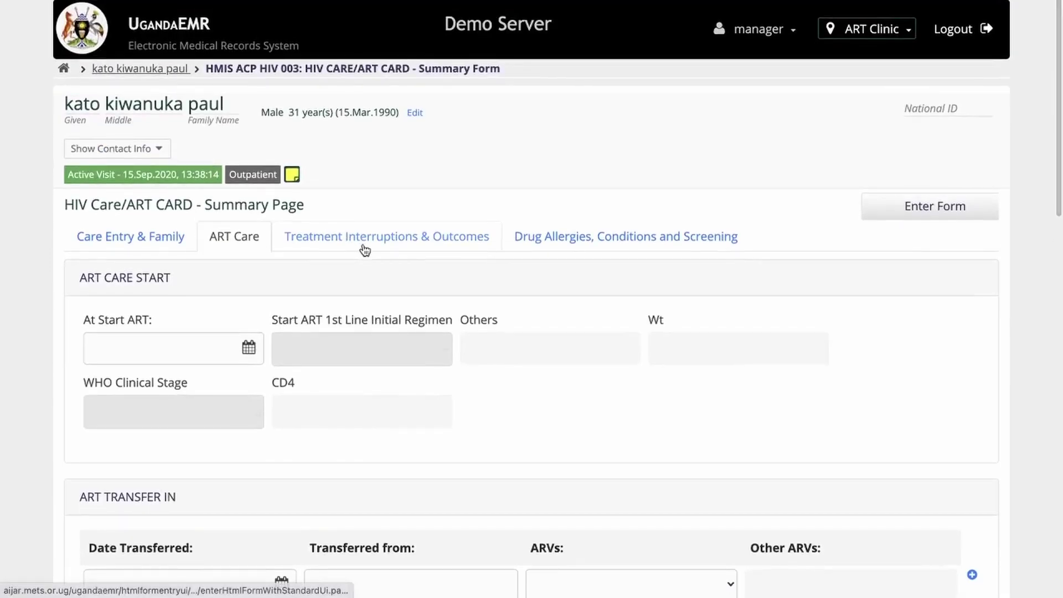
click(364, 248)
scroll(429, 287, down, 2)
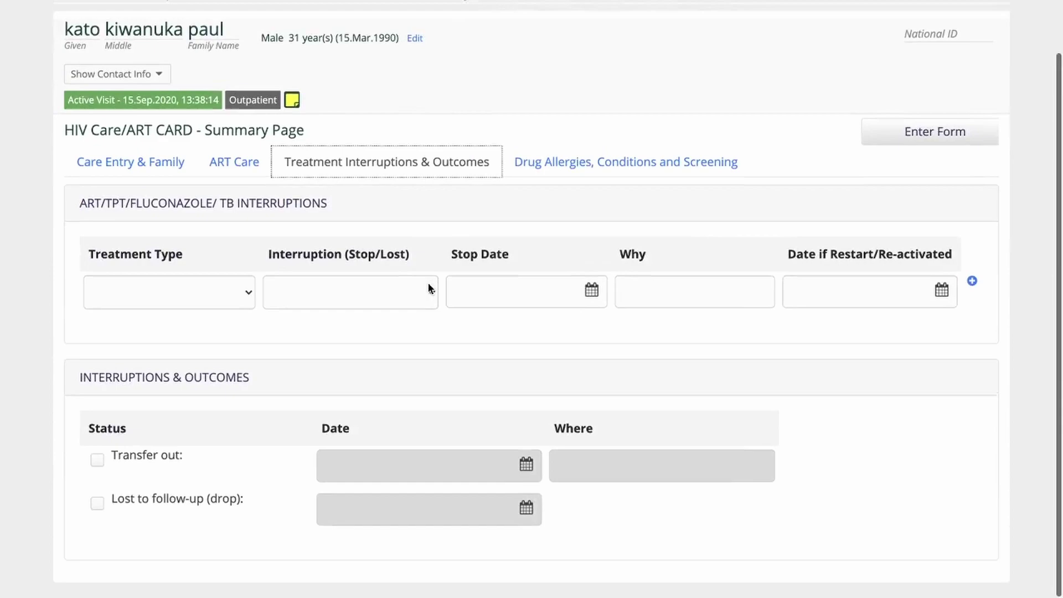
scroll(430, 288, up, 1)
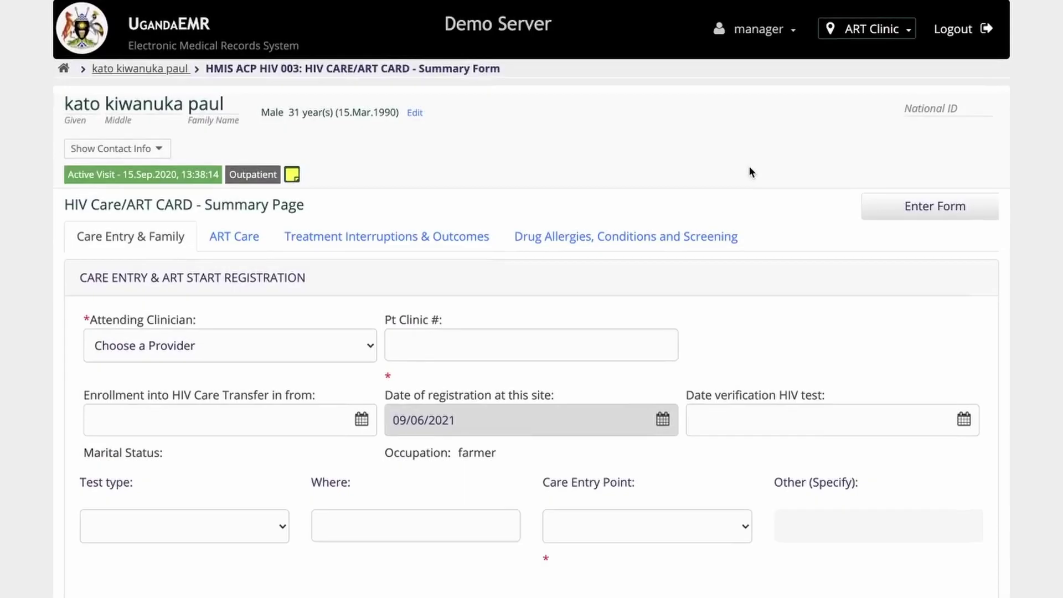
scroll(749, 166, down, 4)
scroll(749, 166, down, 10)
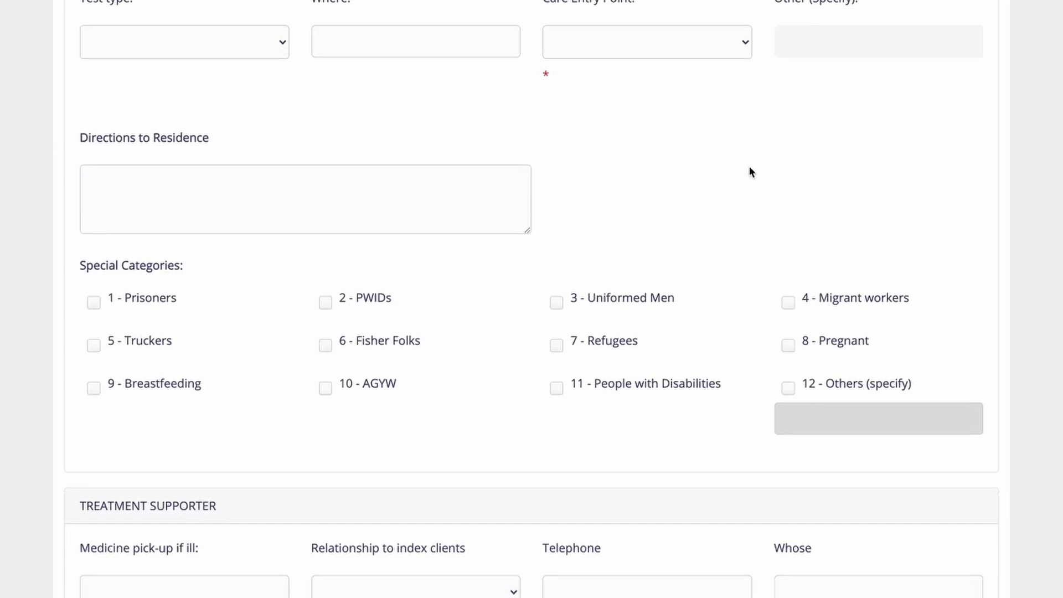
scroll(749, 166, up, 4)
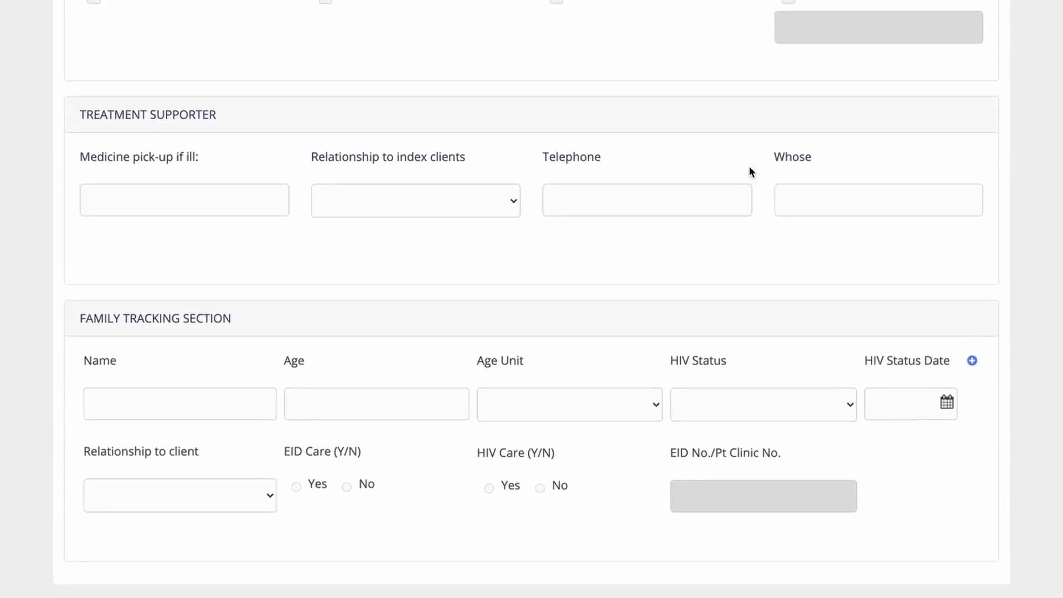
scroll(749, 166, up, 10)
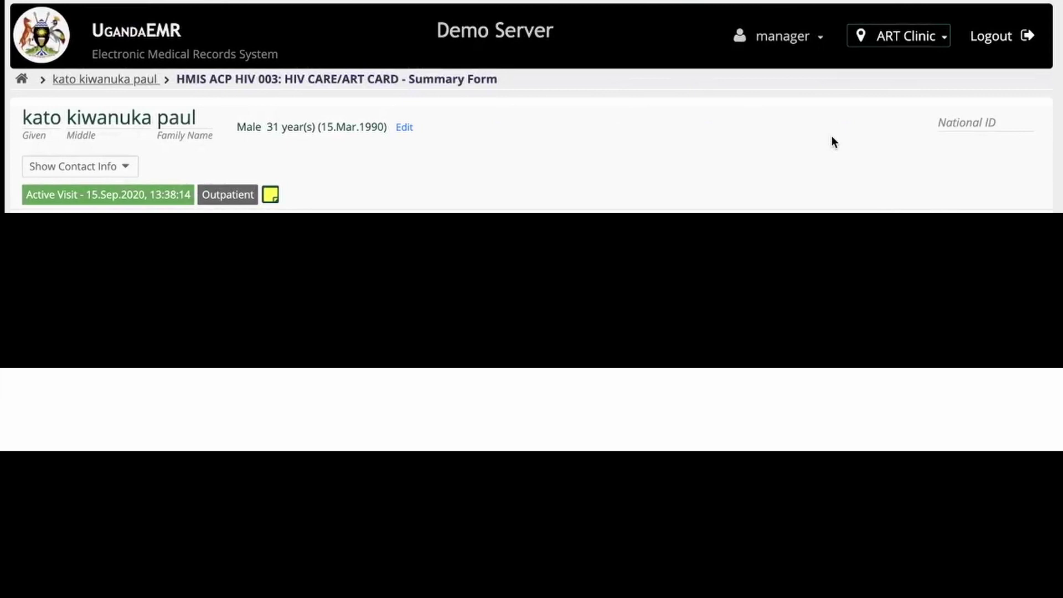
Inspect the header's ART Clinic location list beside the Manager account.
mouse_move(806, 42)
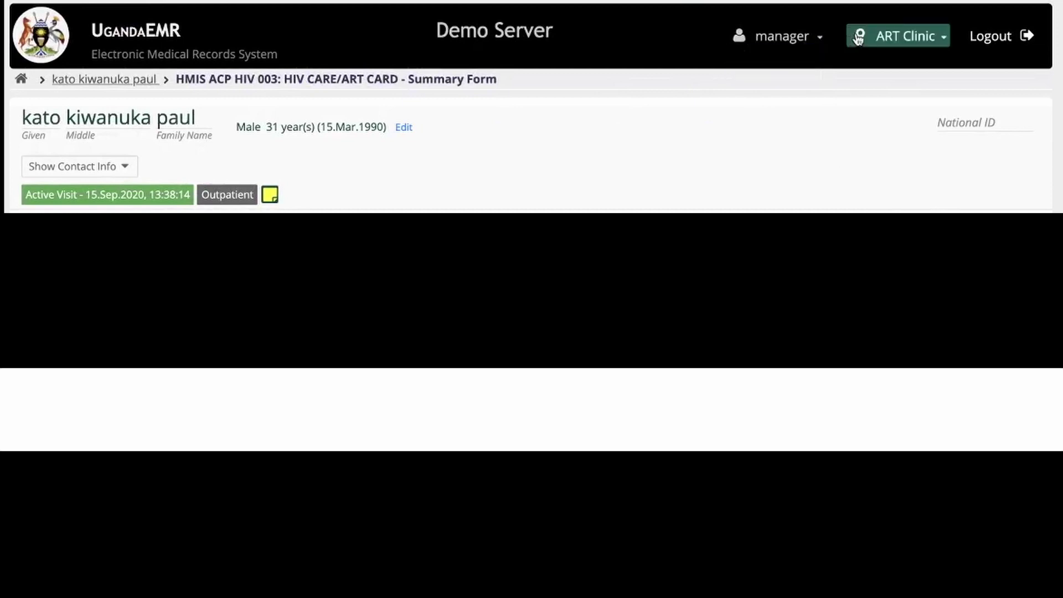
click(873, 40)
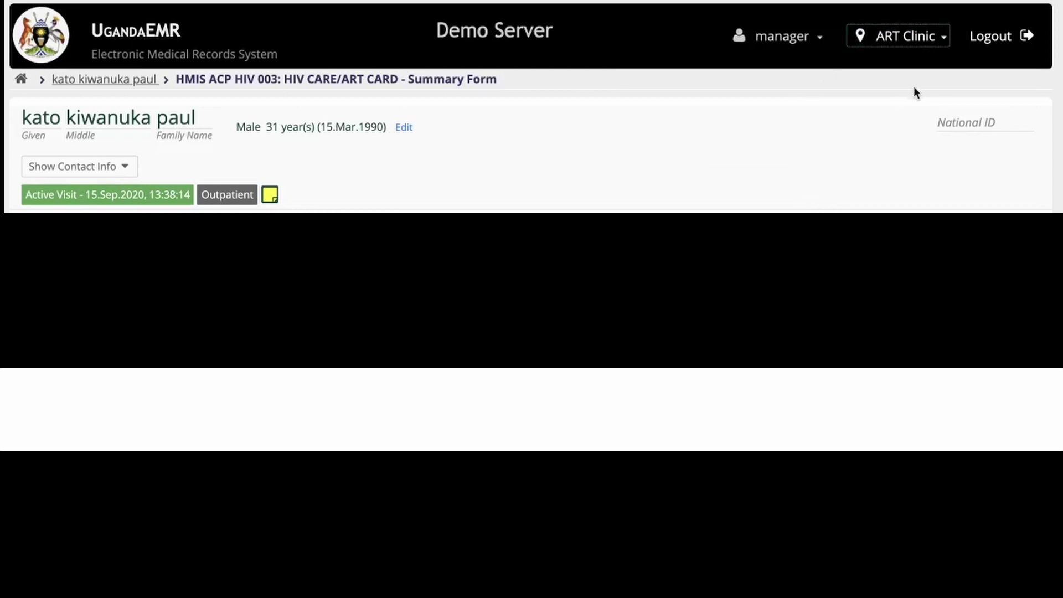
mouse_move(795, 36)
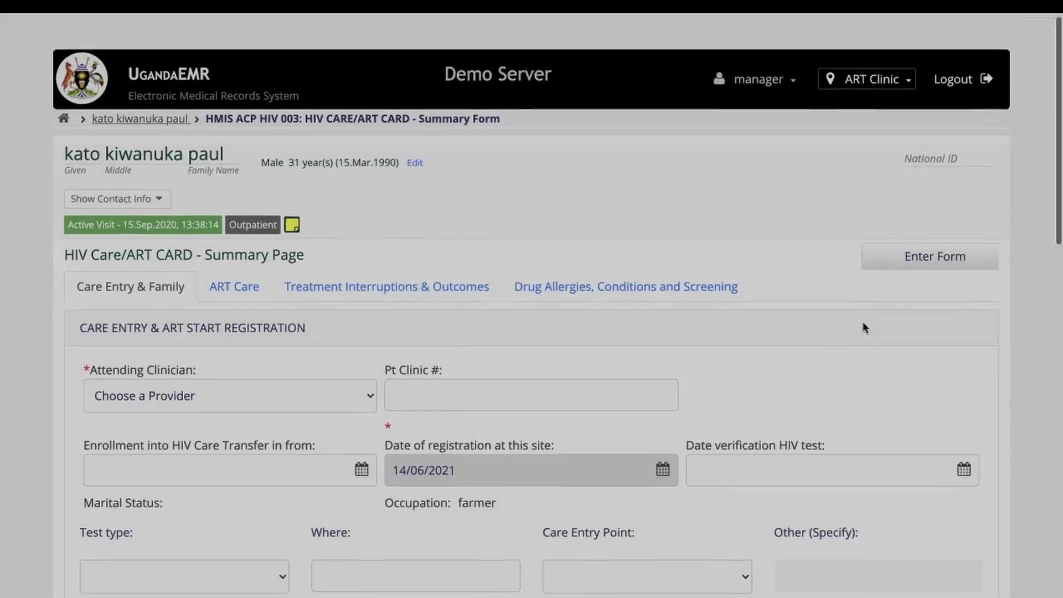
Flip through the ART Care, Treatment Interruptions and Drug Allergies sections.
scroll(858, 325, down, 1)
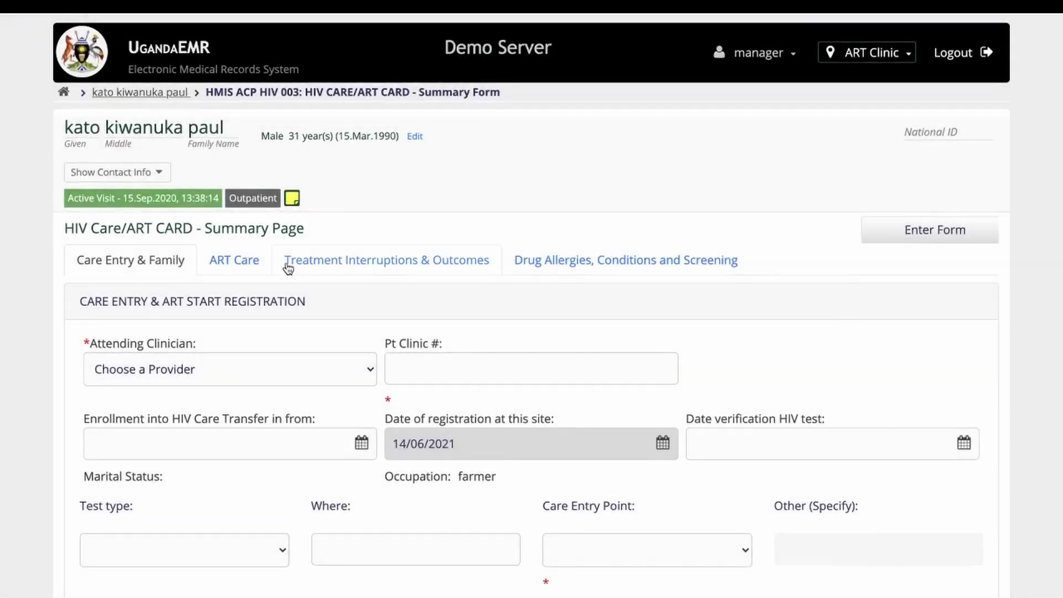
click(248, 264)
click(373, 268)
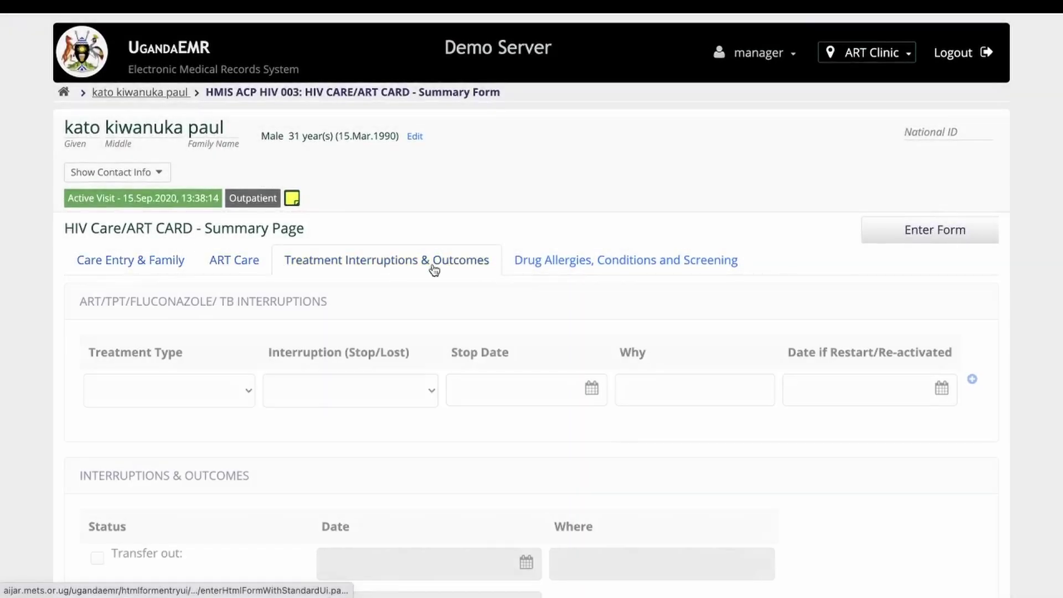
click(545, 267)
scroll(592, 326, down, 1)
scroll(592, 327, up, 1)
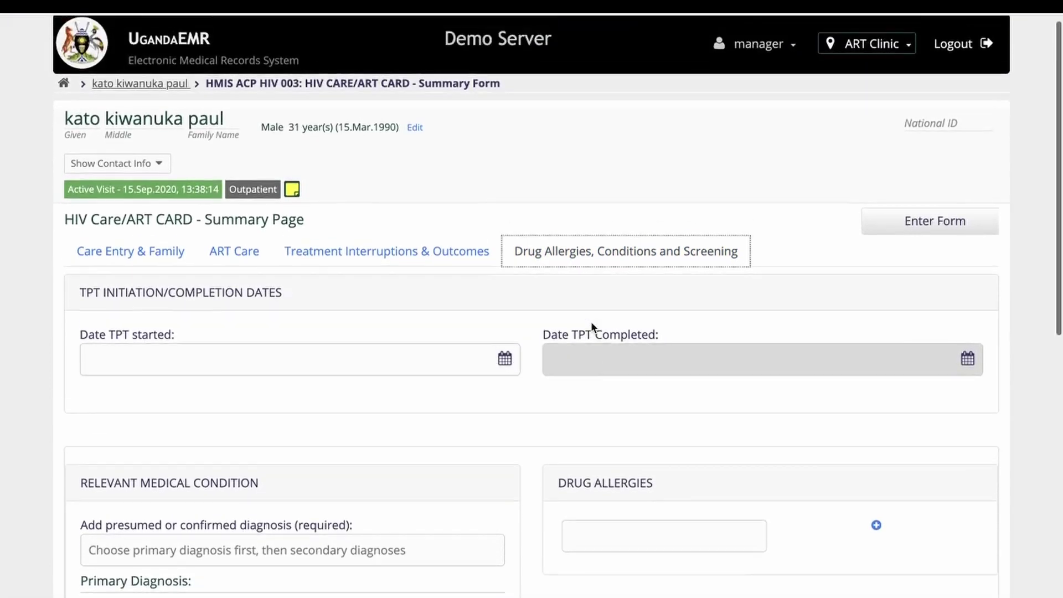
Submit the card to flag missing required fields, then scroll through Care Entry & Family.
click(946, 229)
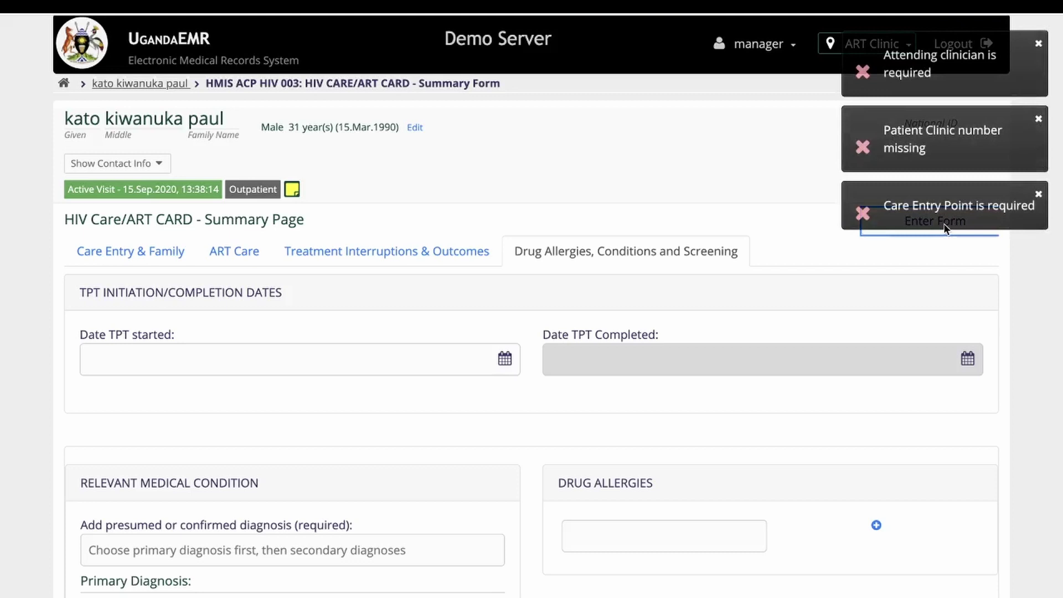
click(143, 255)
scroll(439, 410, down, 3)
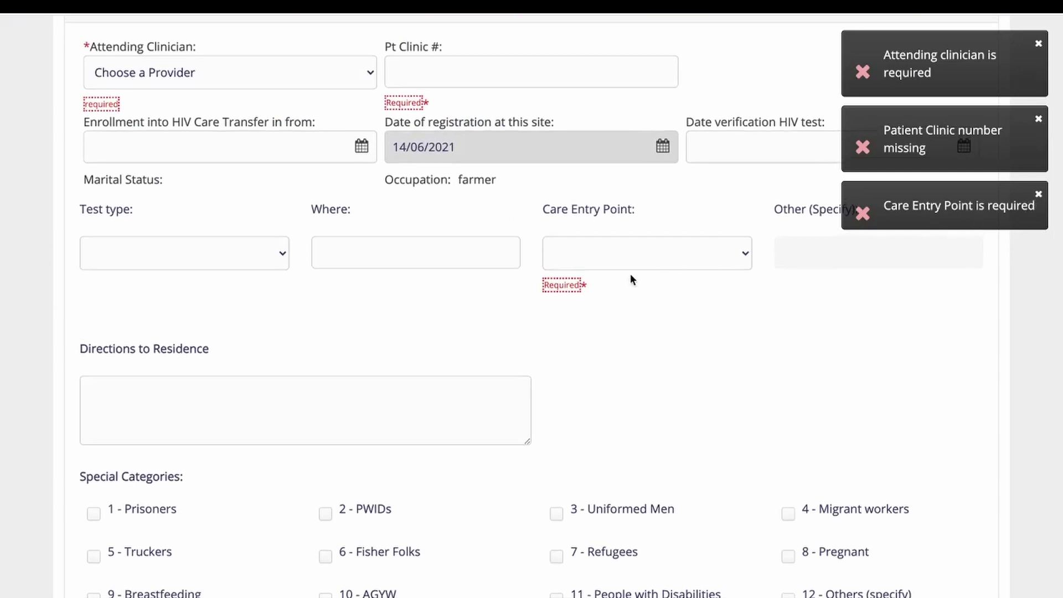
scroll(618, 282, up, 1)
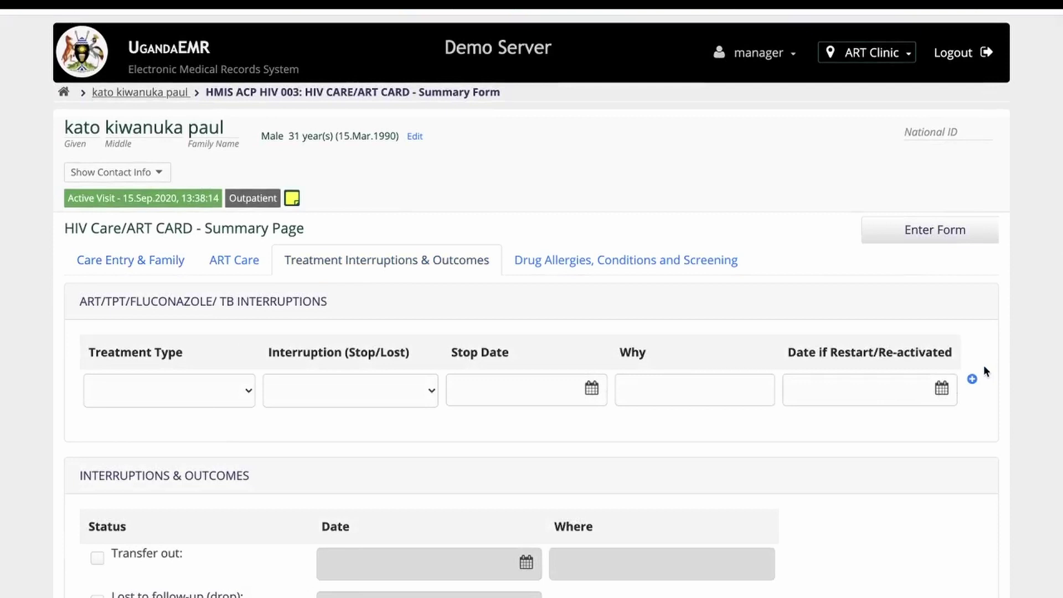
Add three interruption rows, then delete the fourth and third, leaving two.
click(972, 385)
click(958, 423)
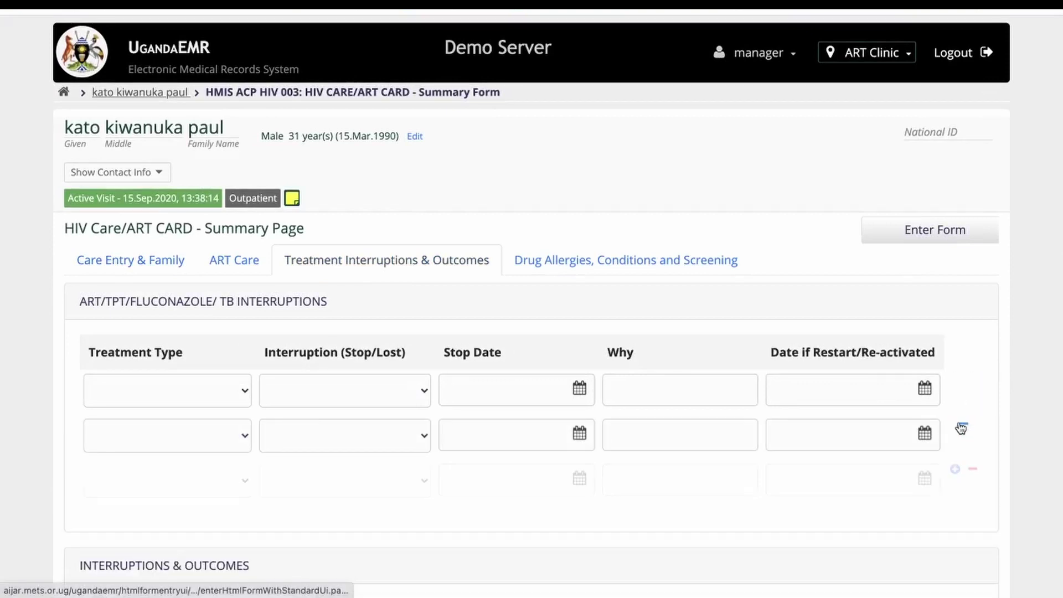
click(957, 470)
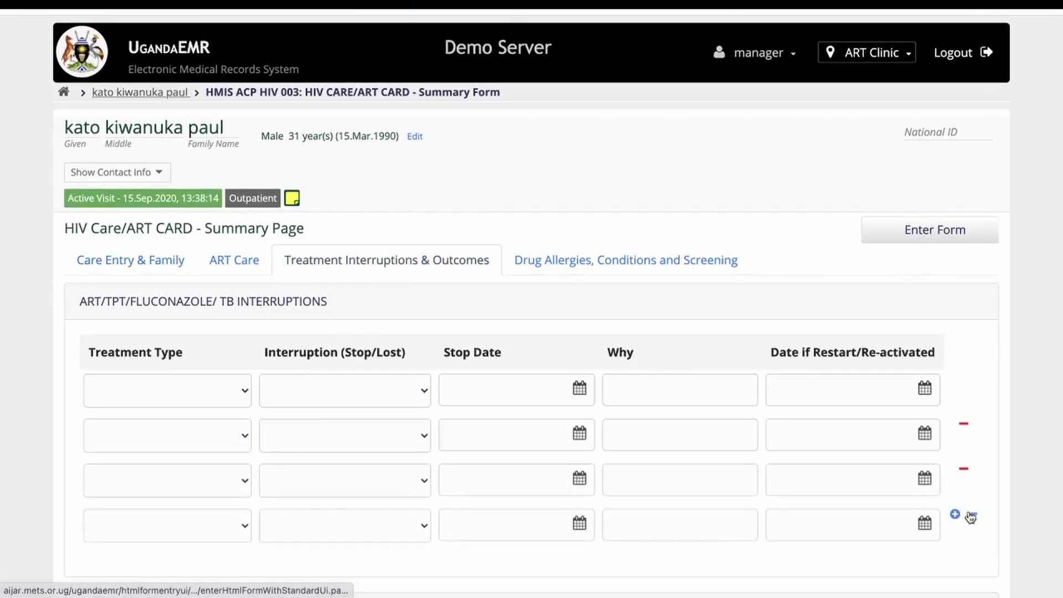
click(972, 515)
key(Return)
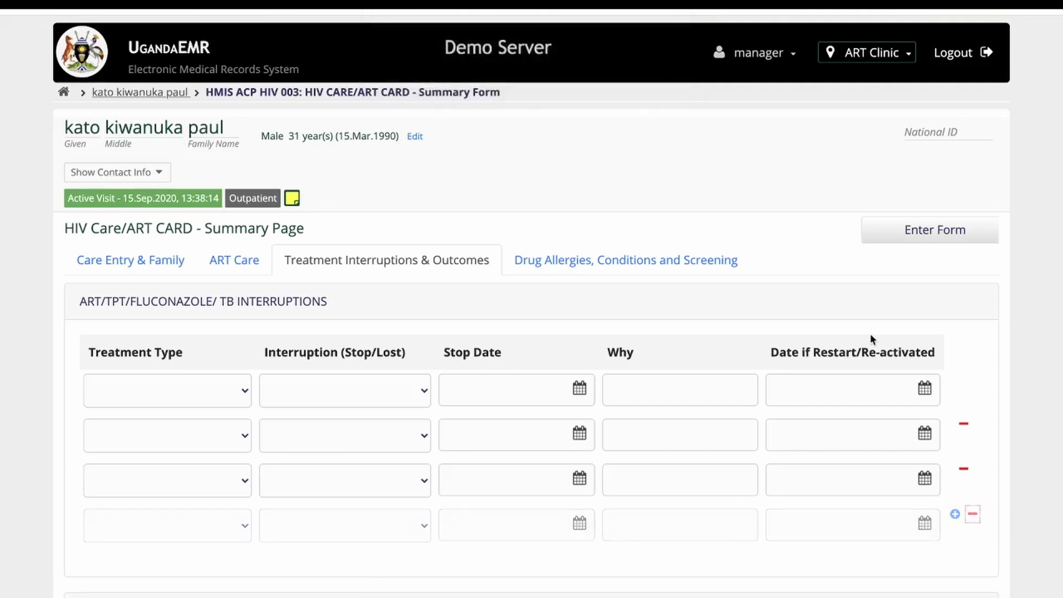
click(970, 470)
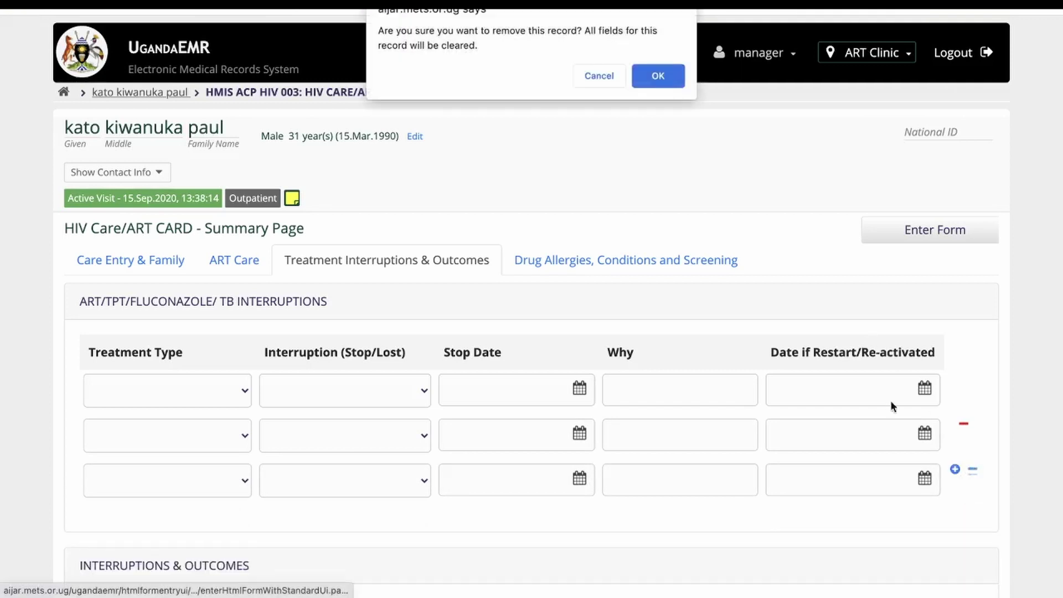
click(659, 78)
Check the Interruption and Treatment Type dropdown options, leaving both blank.
scroll(658, 321, down, 3)
click(420, 292)
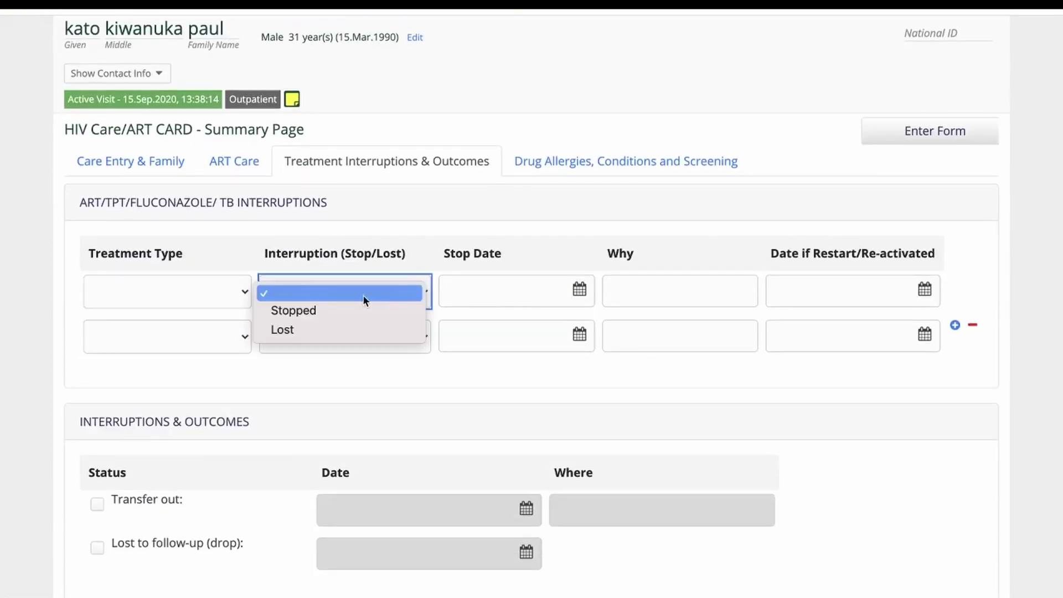
click(363, 295)
click(197, 291)
click(450, 402)
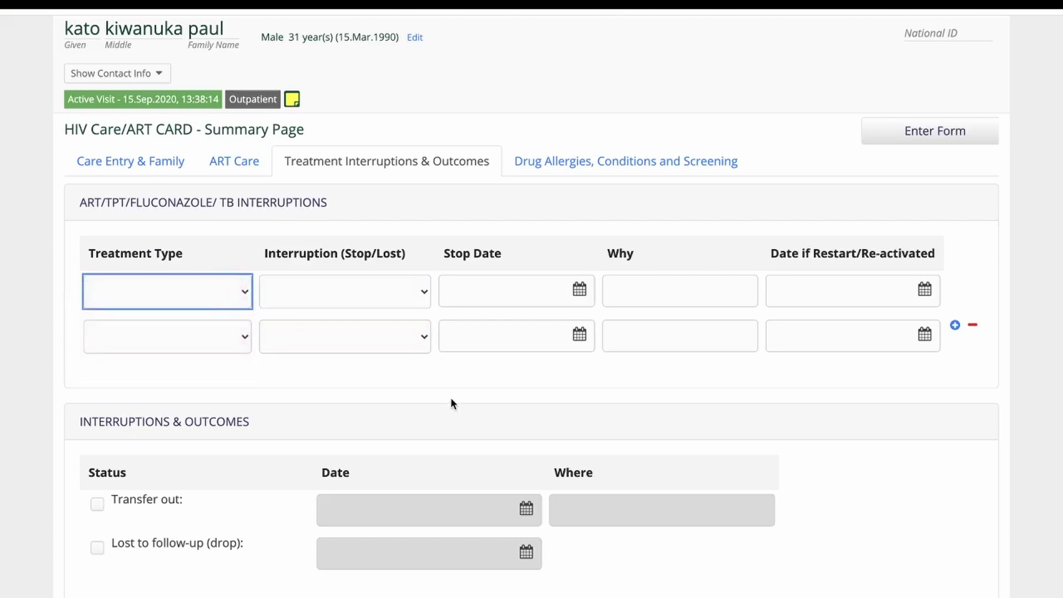
scroll(452, 400, up, 2)
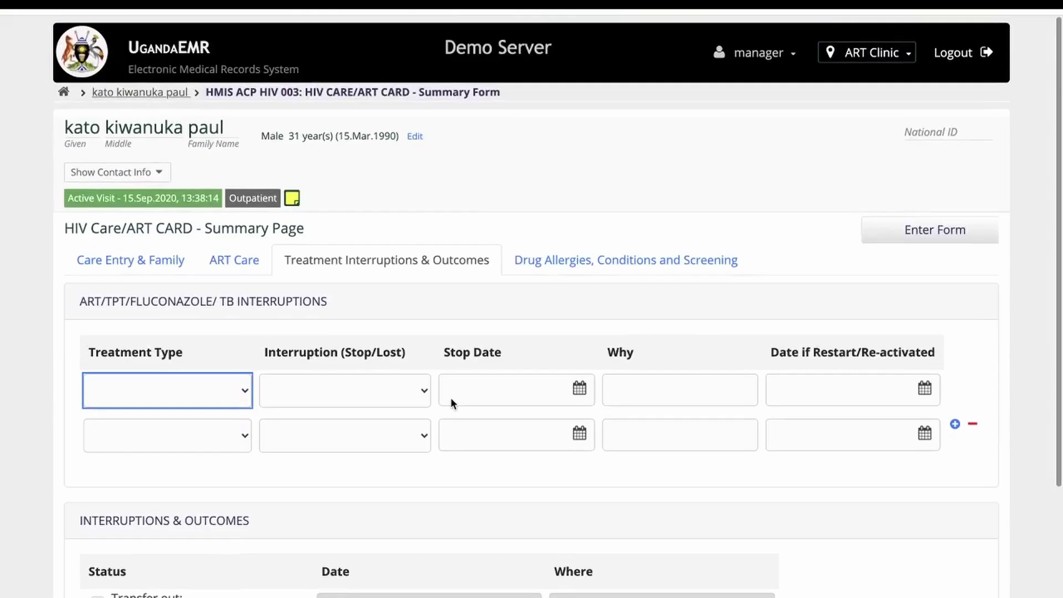